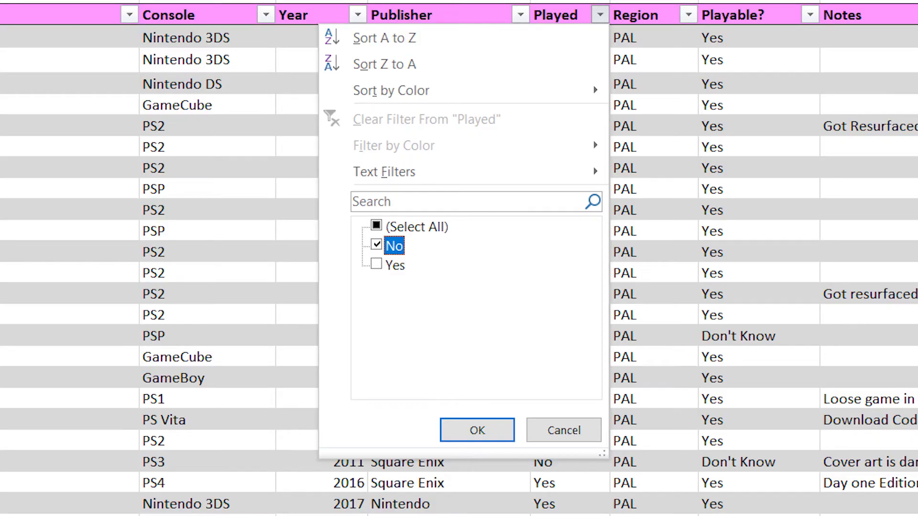
Step: Filter the Played column to show only the games marked No
click(477, 431)
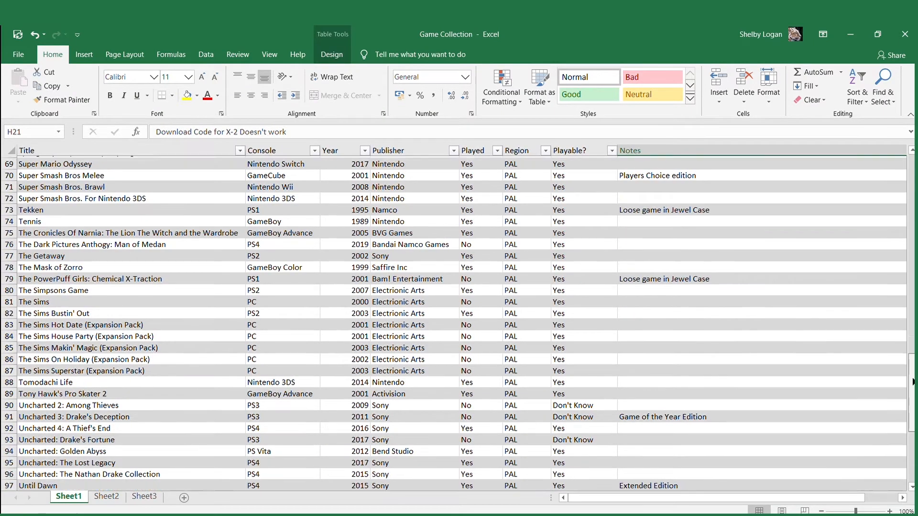
Step: Extend the games table down by one row to row 103 and check the Total Games count
scroll(694, 443, down, 5)
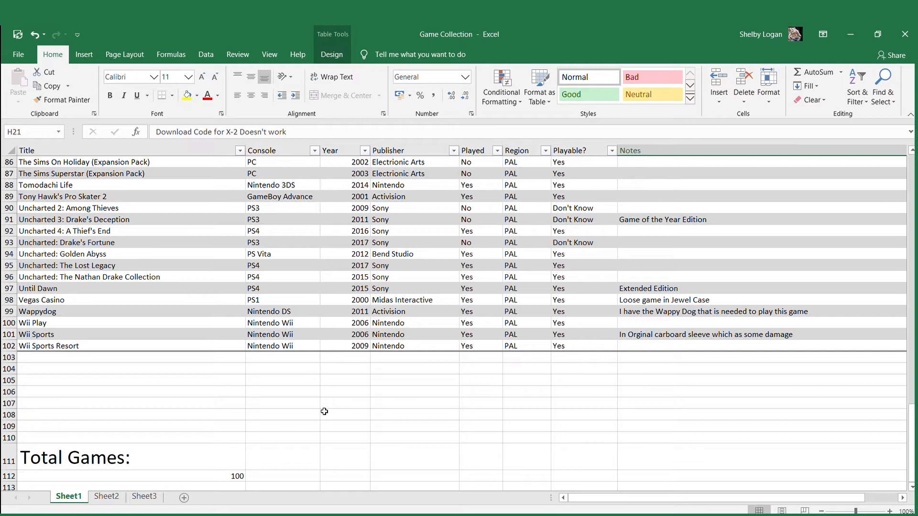
drag(767, 497, 810, 496)
drag(692, 351, 693, 363)
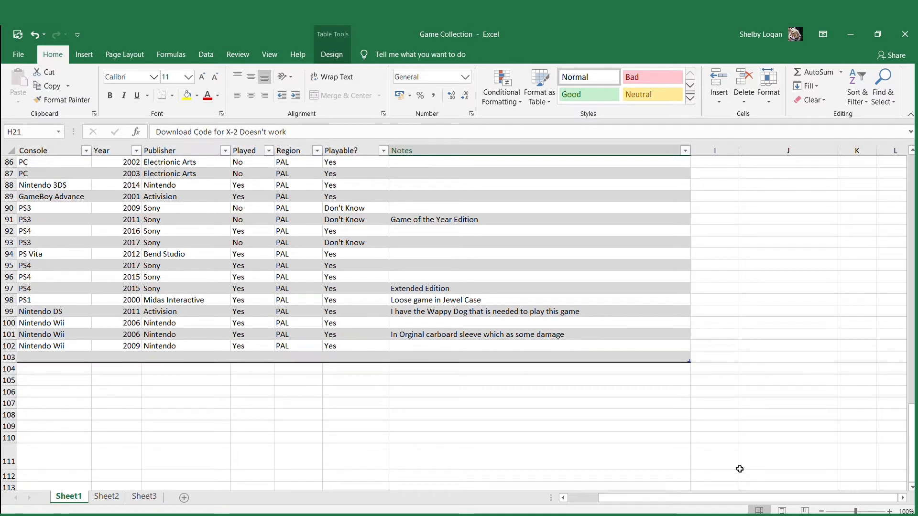
click(735, 496)
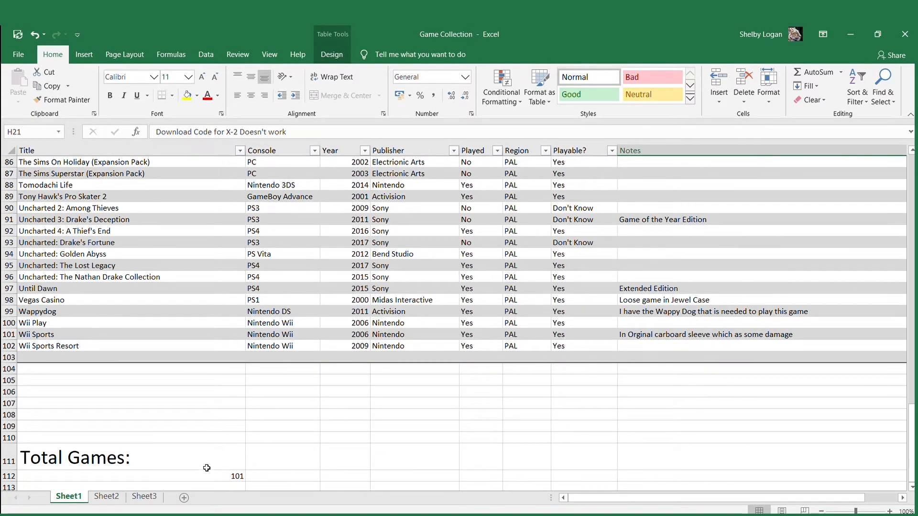
drag(651, 496, 680, 496)
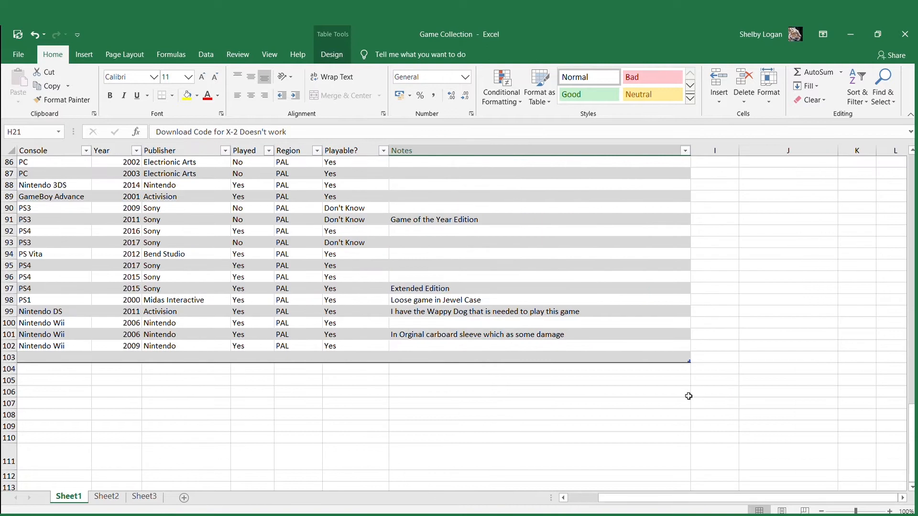
Step: Review the Gaming Hardware table on Sheet2, including the notes for the Nintendo 3DS and Xbox 360 consoles
click(106, 497)
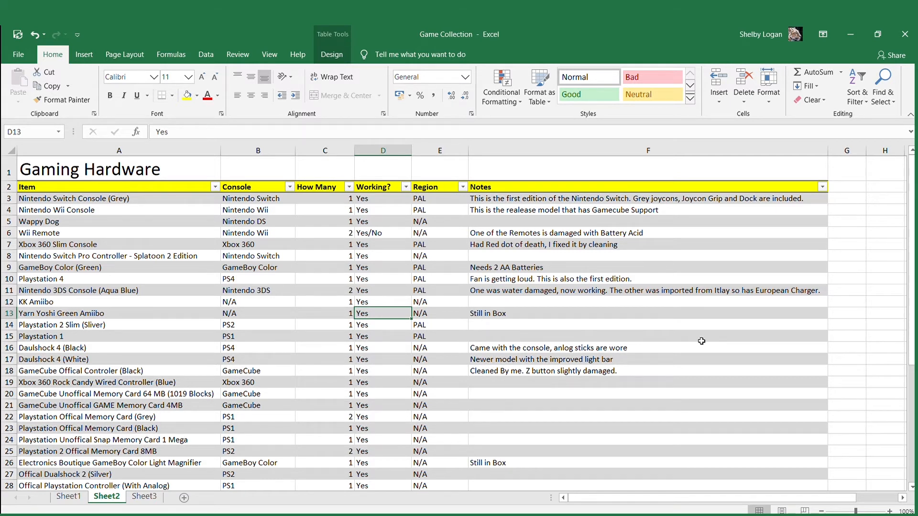
click(774, 290)
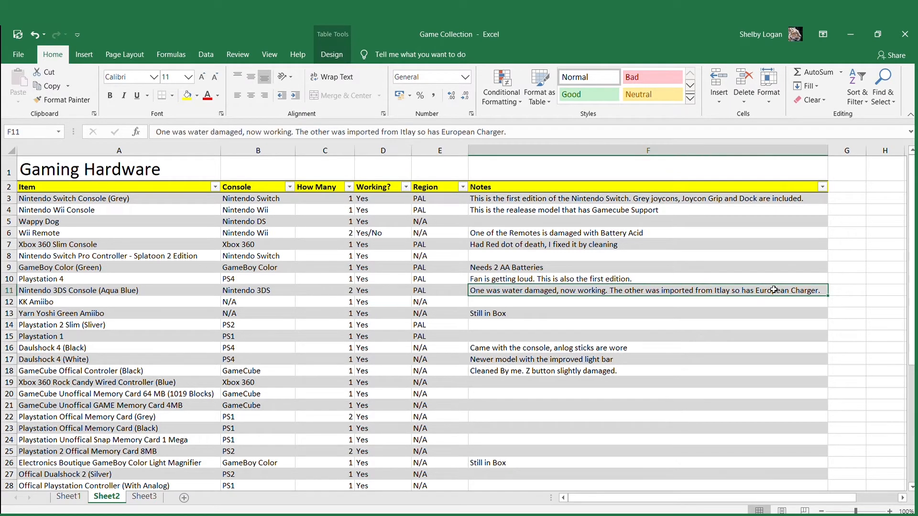
click(560, 266)
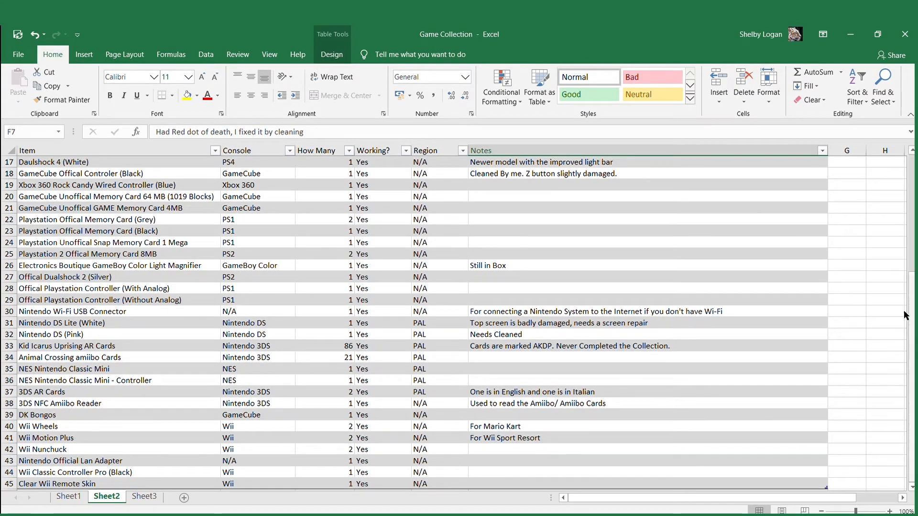
scroll(908, 329, up, 5)
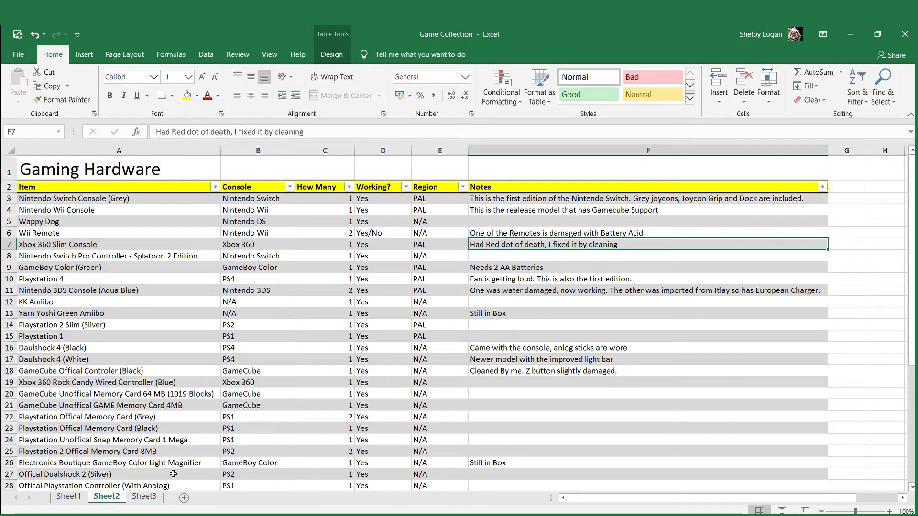
Step: Enter the title "Game Books" in cell A1 of Sheet3 and widen column A
click(143, 496)
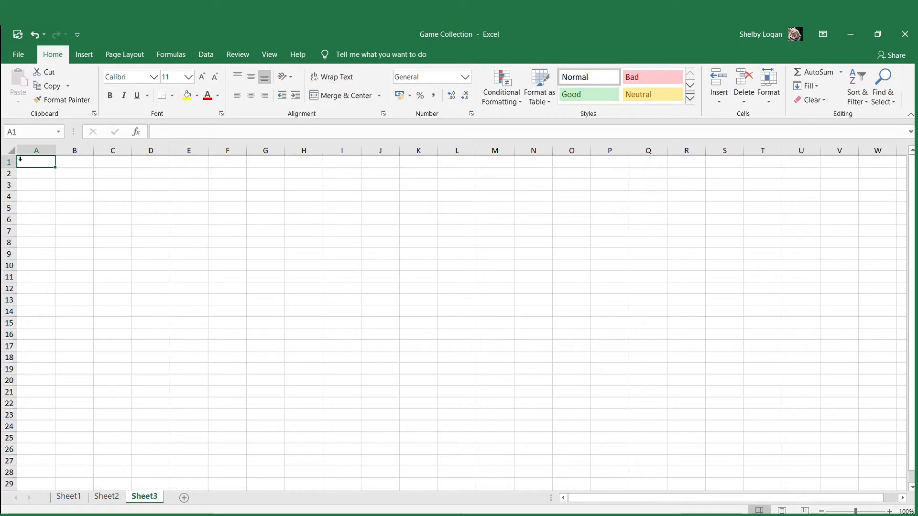
double_click(42, 164)
text(Game)
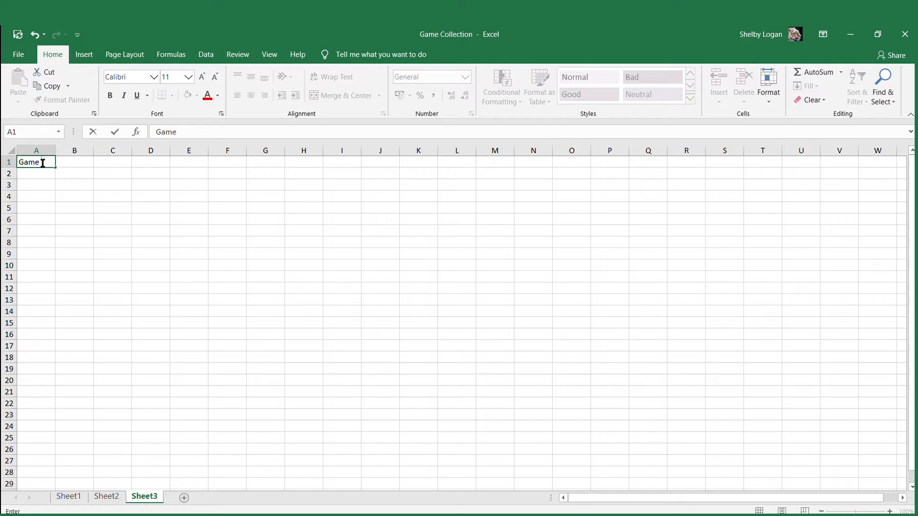
text( Books)
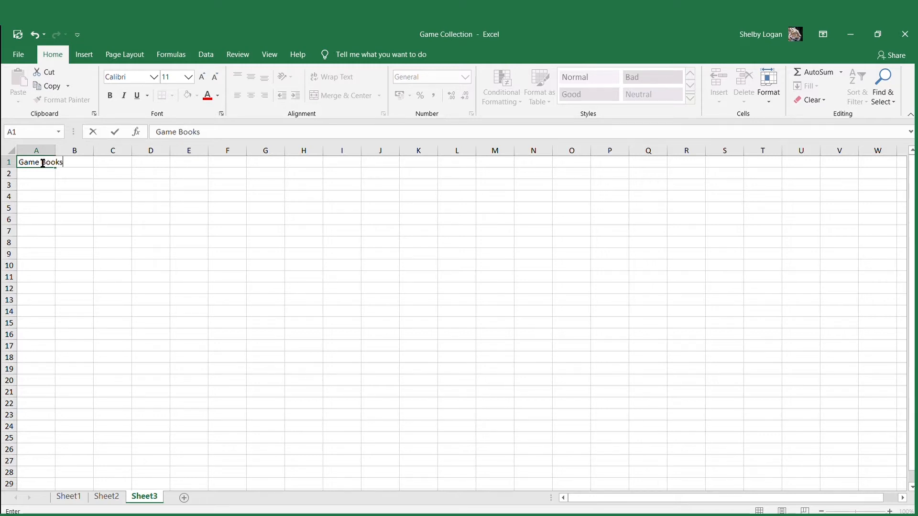
key(ctrl+Return)
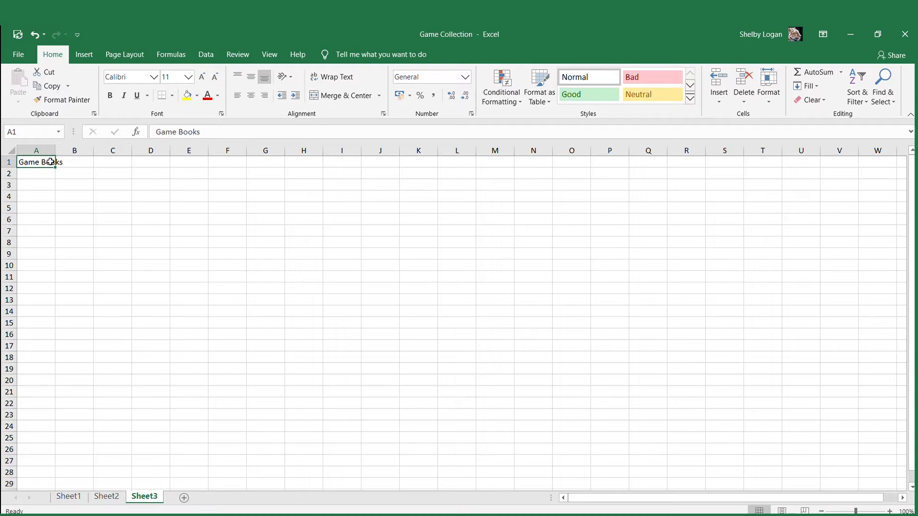
drag(55, 152, 17, 162)
Step: Set the Game Books title to font size 26 and widen column A to fit it
double_click(117, 166)
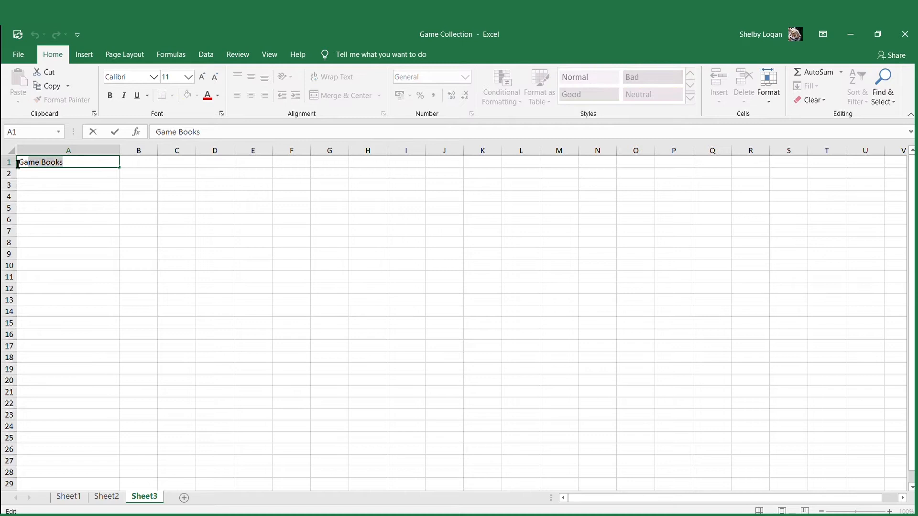
click(201, 73)
click(202, 72)
click(202, 72)
click(202, 72)
click(202, 73)
click(201, 73)
click(202, 73)
click(202, 72)
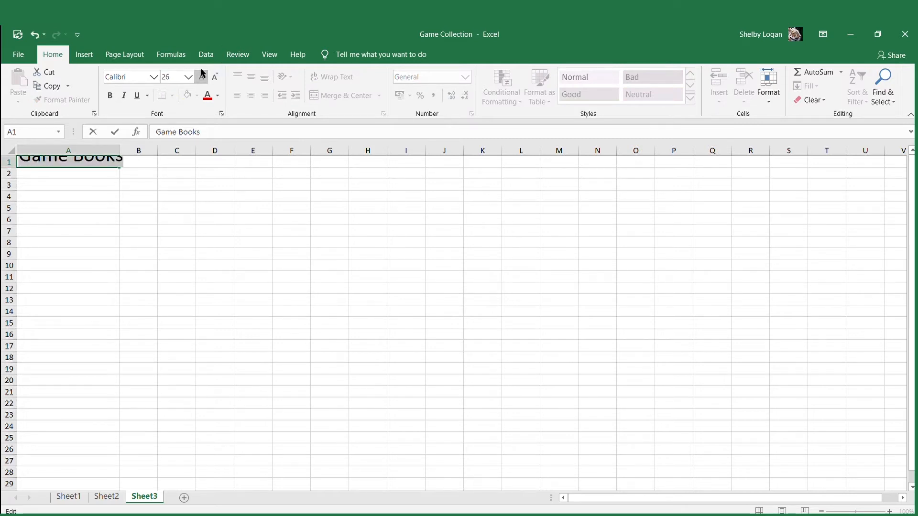
click(148, 242)
click(97, 166)
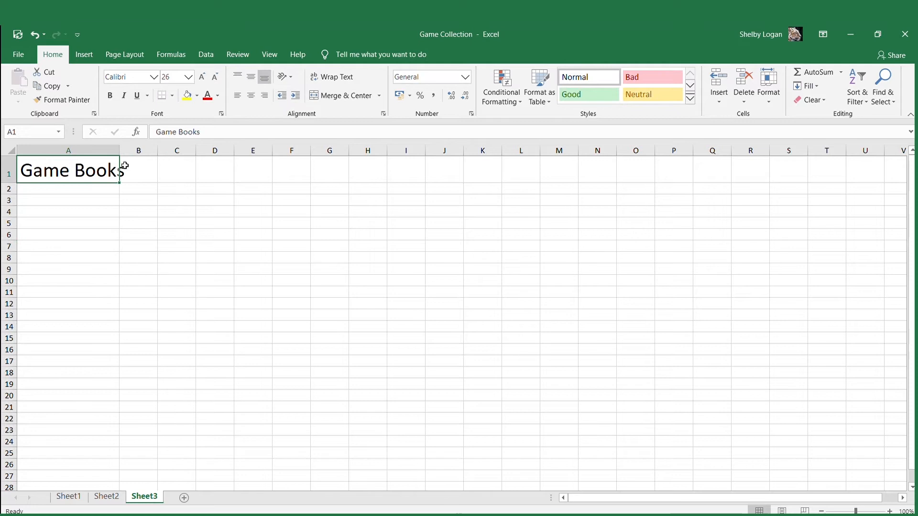
drag(119, 152, 136, 156)
click(168, 170)
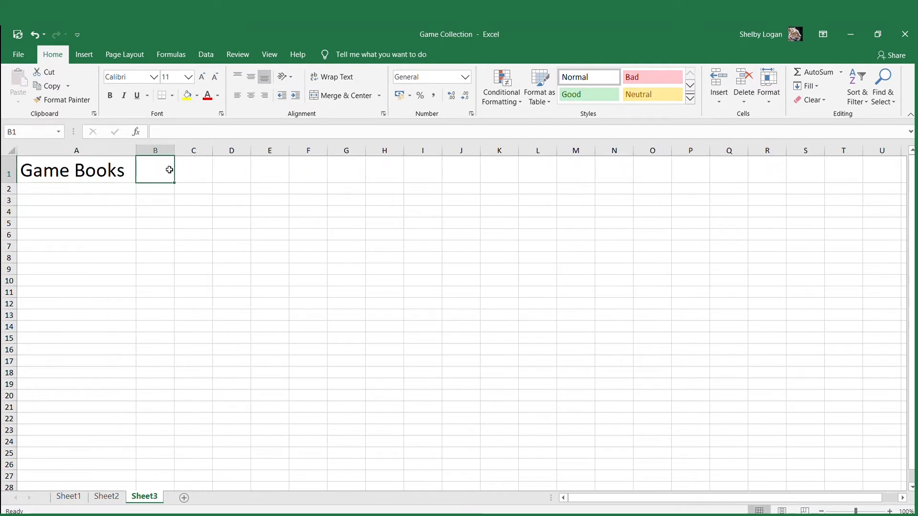
Step: Create a table with headers at cell A2 and extend it across to column F
click(64, 187)
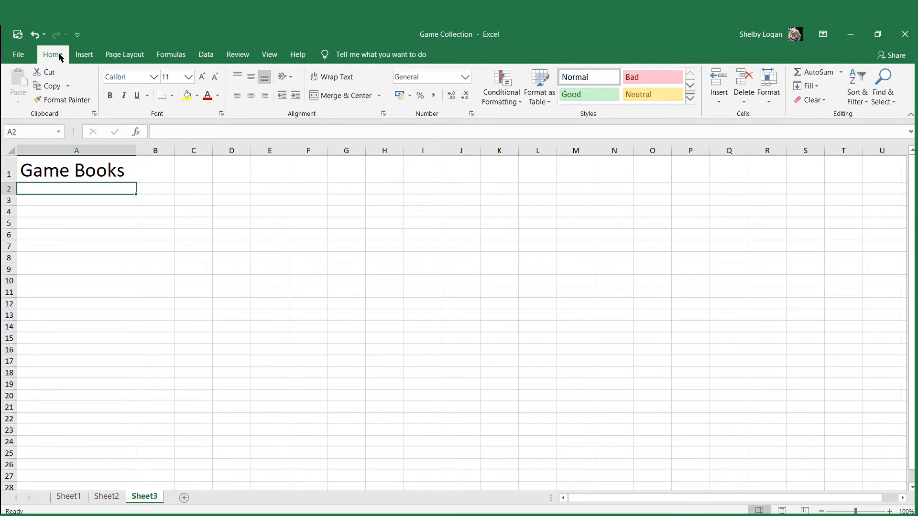
click(83, 54)
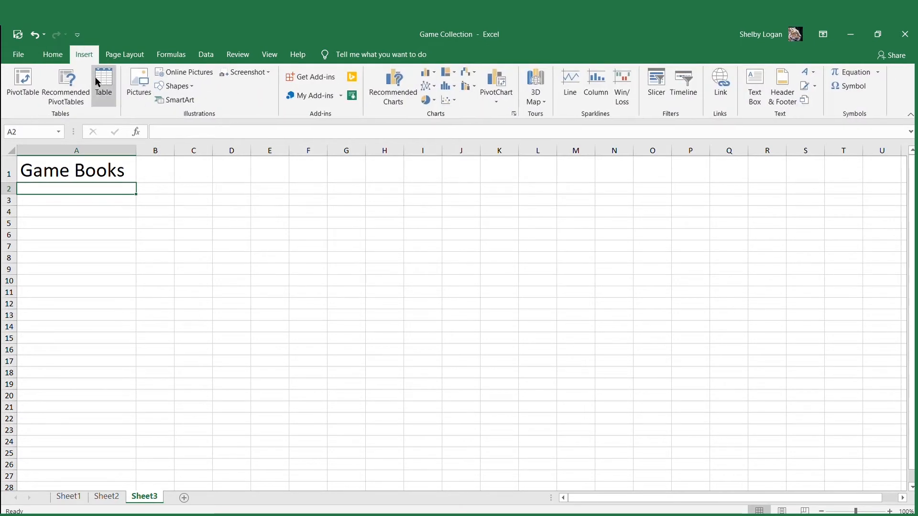
click(100, 83)
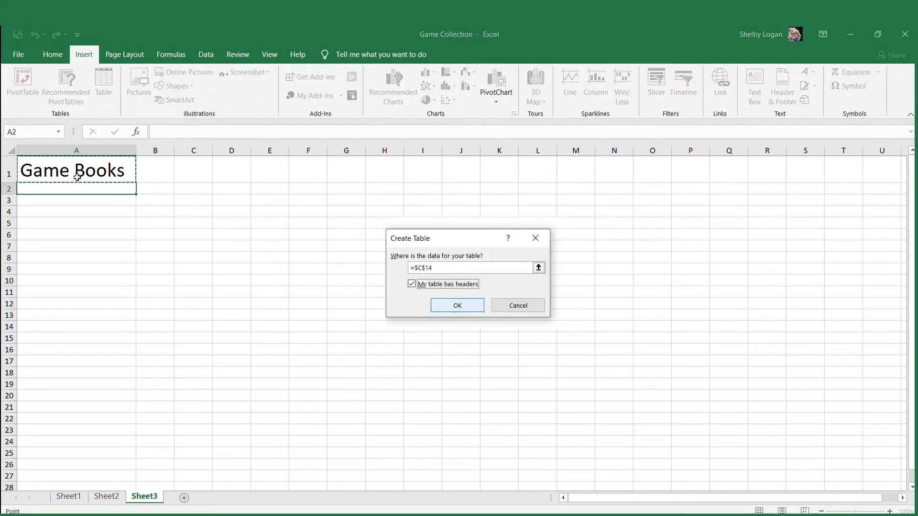
click(100, 188)
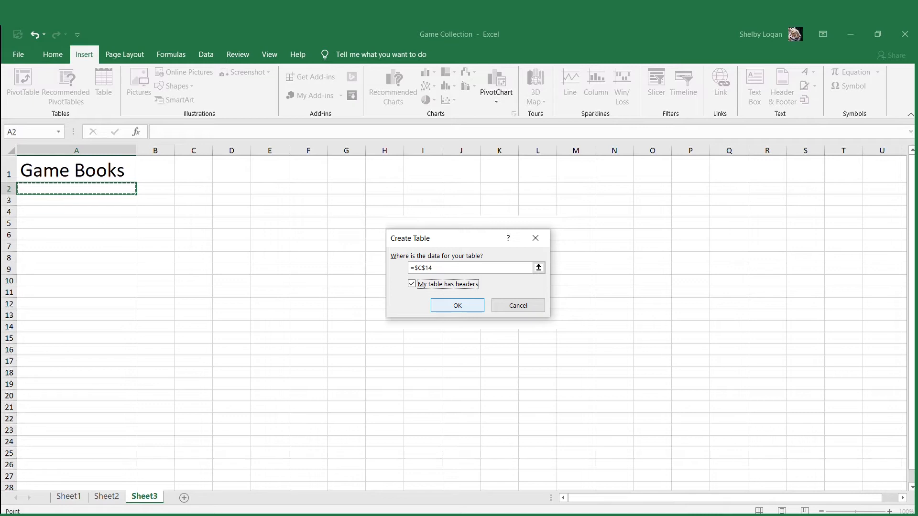
click(458, 306)
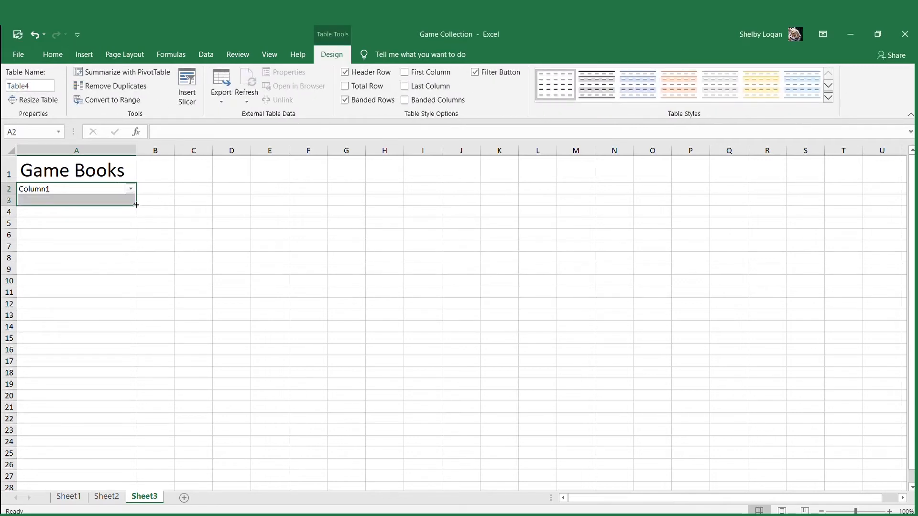
drag(135, 206, 337, 201)
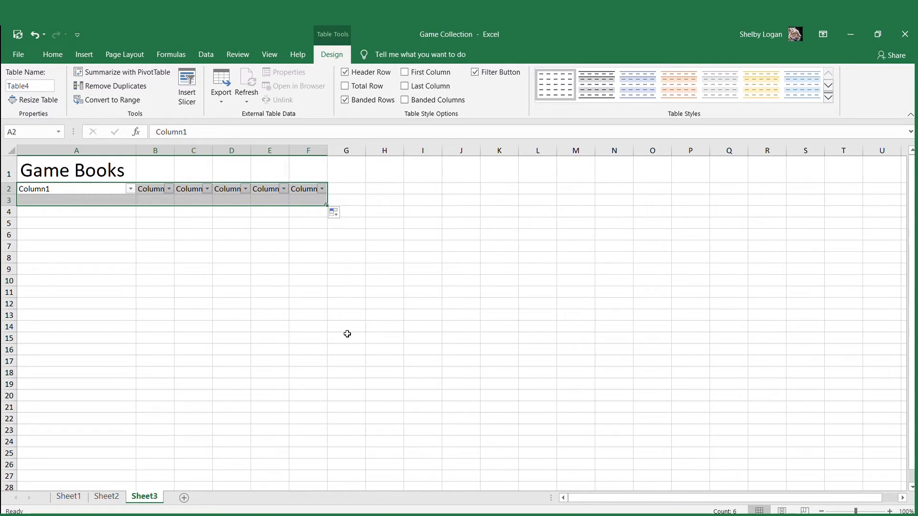
click(313, 298)
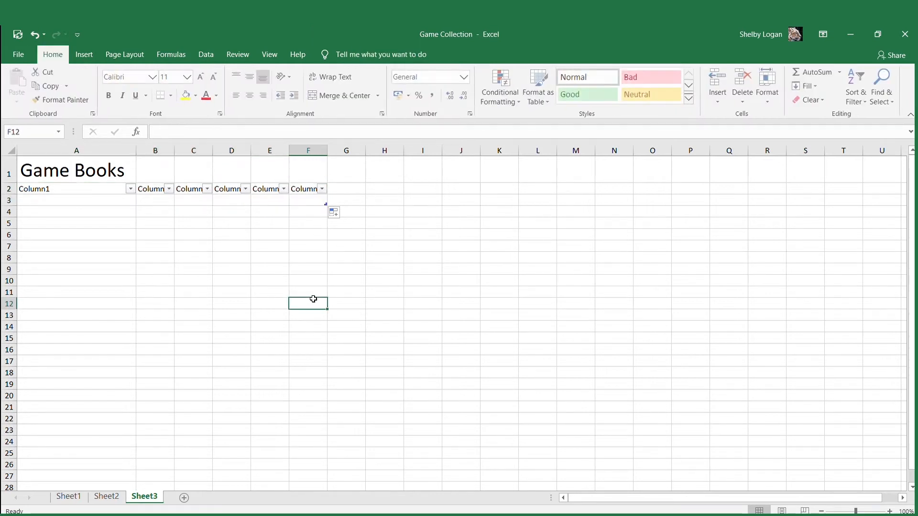
Step: Rename the first table column header as Title
double_click(103, 186)
key(BackSpace)
key(BackSpace)
key(BackSpace)
key(BackSpace)
key(BackSpace)
key(BackSpace)
key(BackSpace)
text(Title)
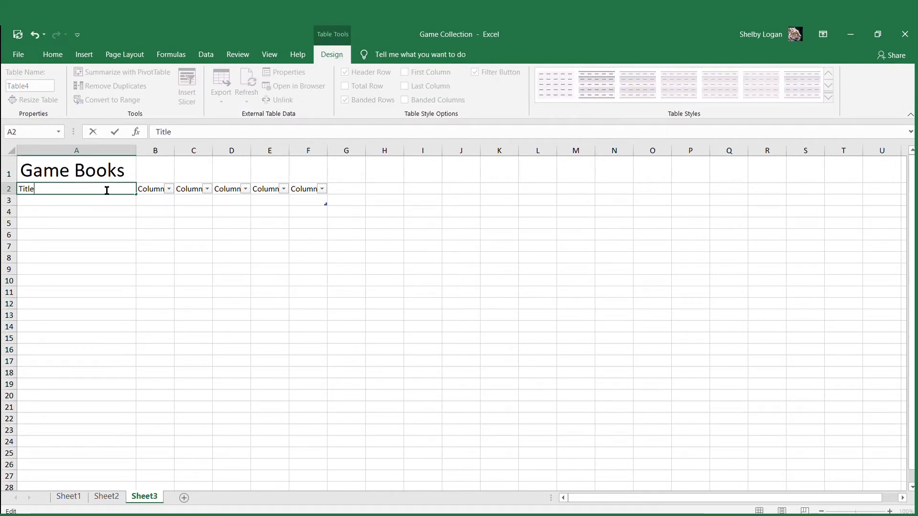
click(178, 295)
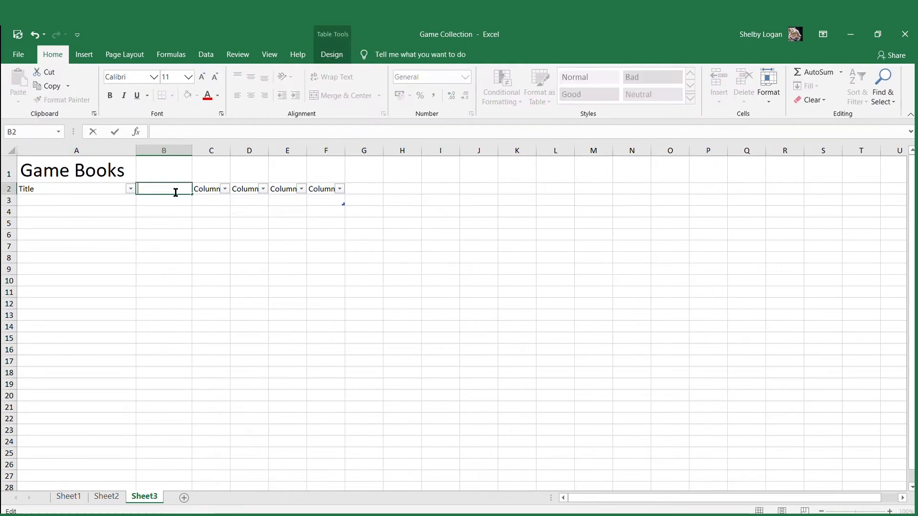
Step: Name the second table column header Publisher and the third one Read?
click(176, 192)
text(Publisher)
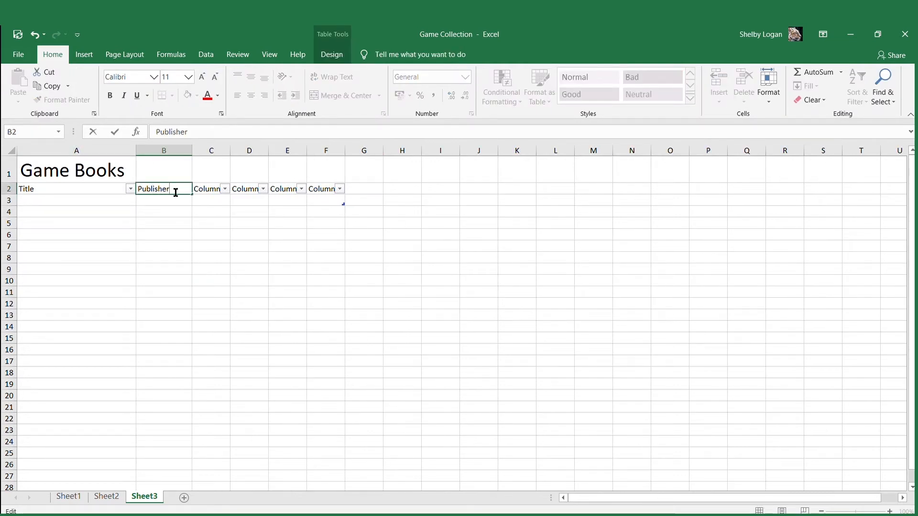
click(221, 214)
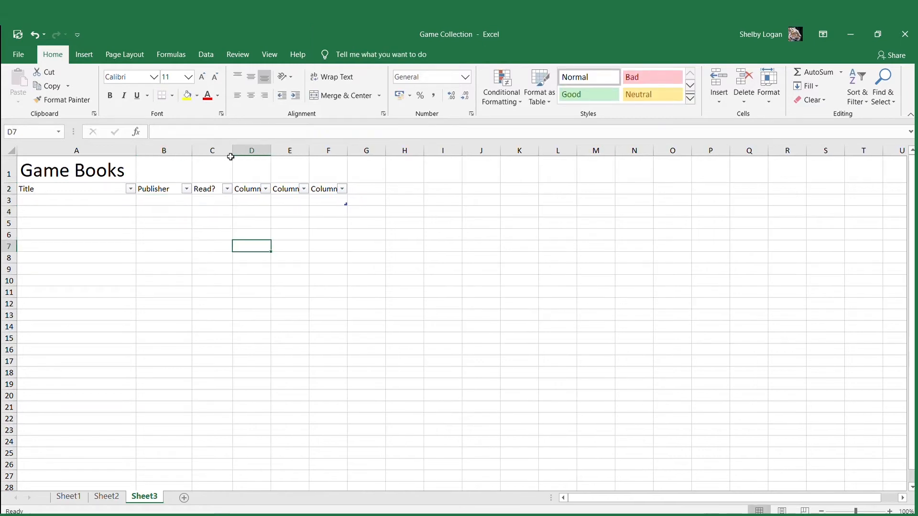
Step: Shrink the table to columns A through C and clear the leftover Column4, Column5 and Column6 headers
click(264, 200)
drag(348, 206, 233, 204)
click(311, 235)
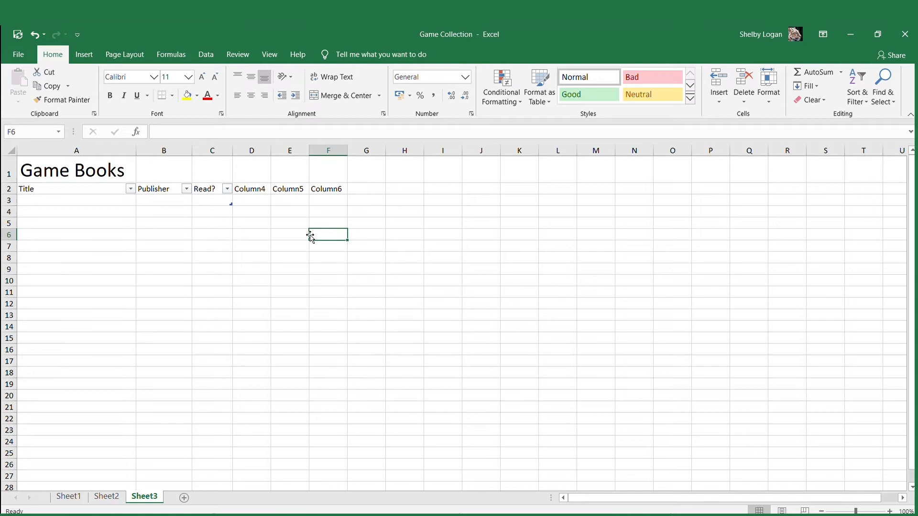
double_click(327, 189)
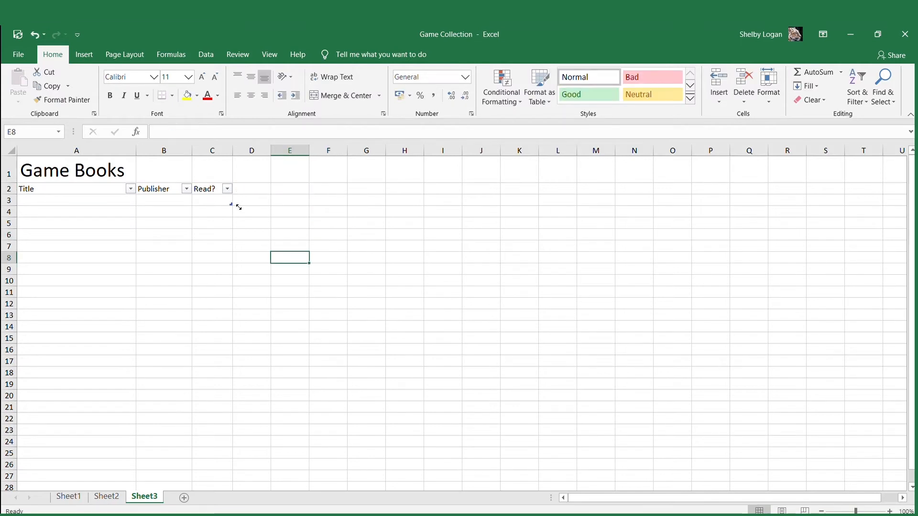
Step: Add a fourth table column in column D, name its header Notes, and widen the column
drag(238, 207, 268, 200)
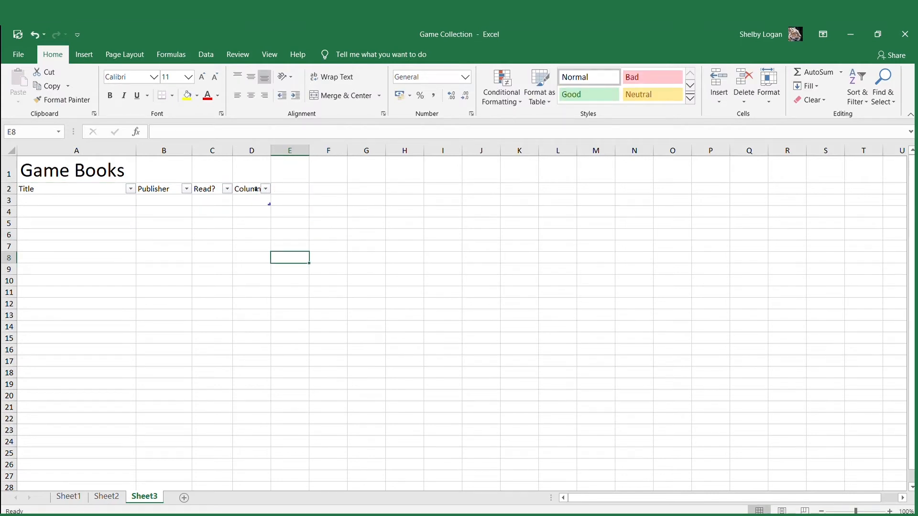
double_click(252, 190)
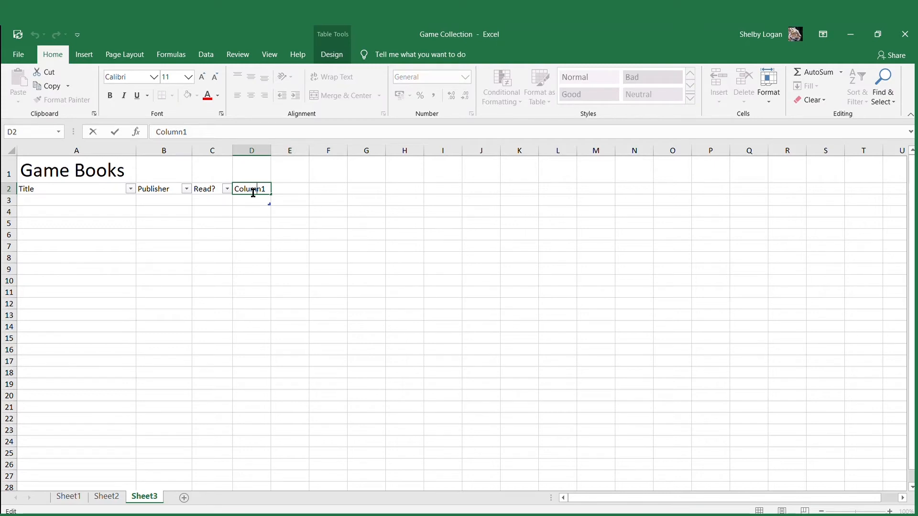
key(BackSpace)
key(BackSpace)
key(BackSpace)
key(BackSpace)
key(BackSpace)
text(Notes)
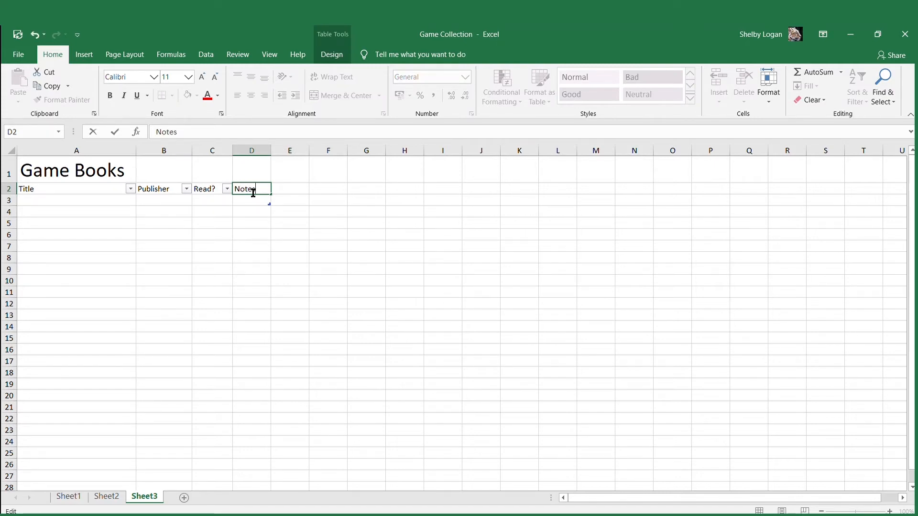
click(295, 233)
drag(271, 151, 385, 163)
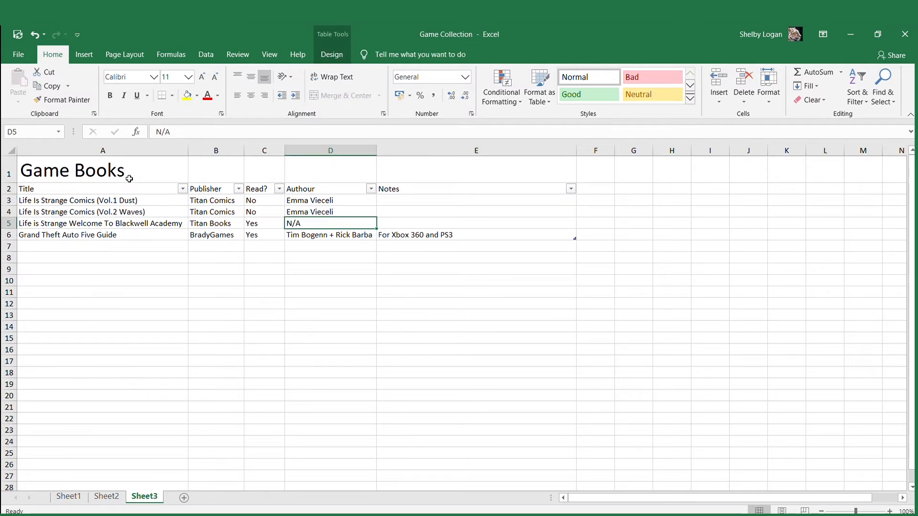
Step: Fill the table's header cells from Title through Notes with a medium blue background
click(110, 184)
click(108, 188)
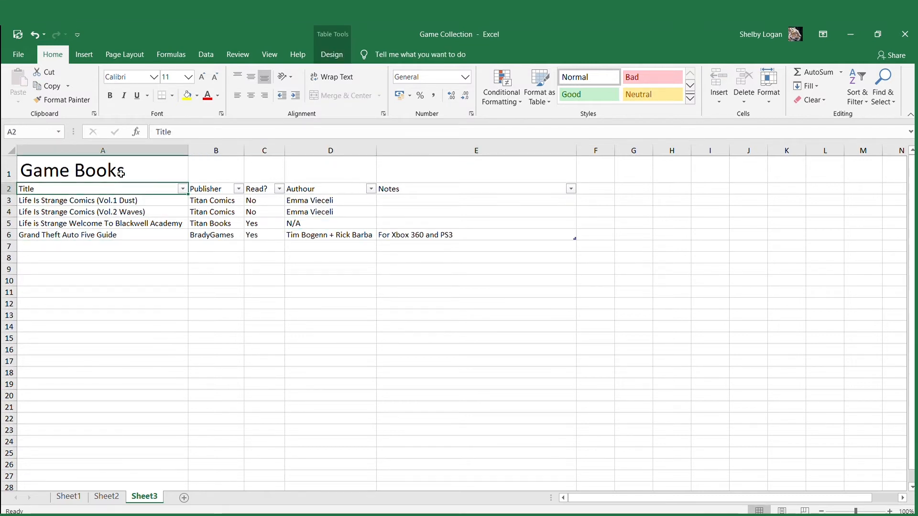
click(187, 95)
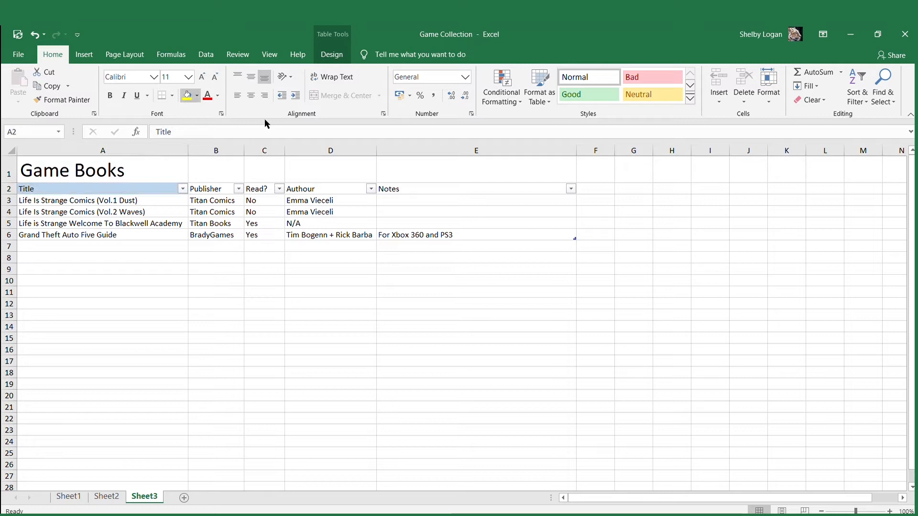
click(192, 189)
click(185, 97)
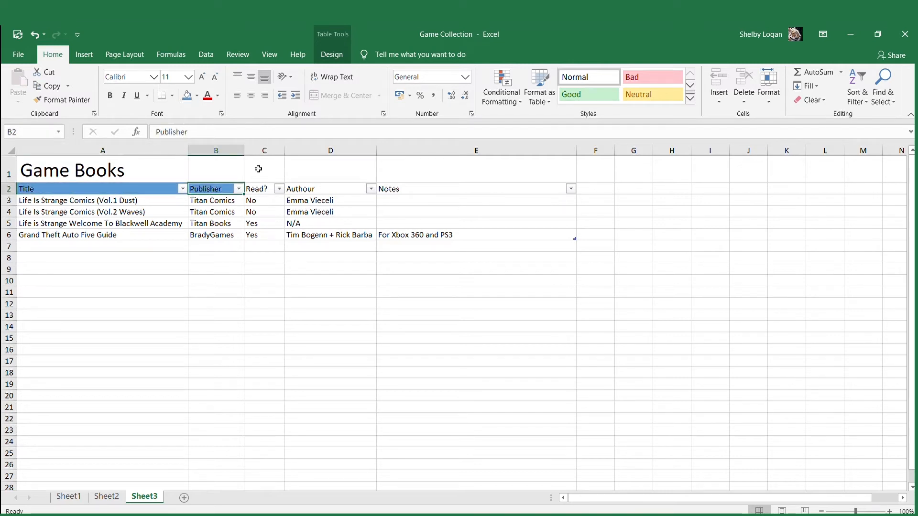
click(259, 188)
click(184, 96)
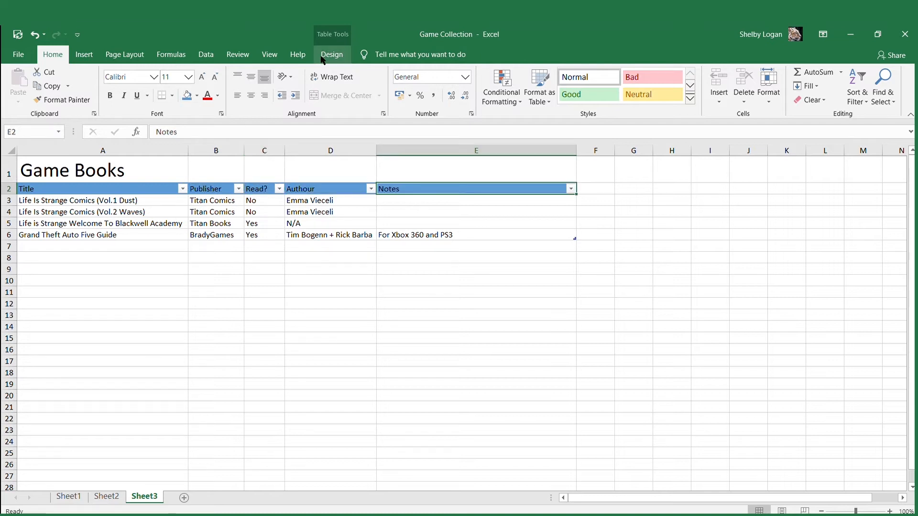
Step: Apply a table style with bold headers and grey banded rows to the game books table
click(332, 54)
click(593, 89)
click(594, 279)
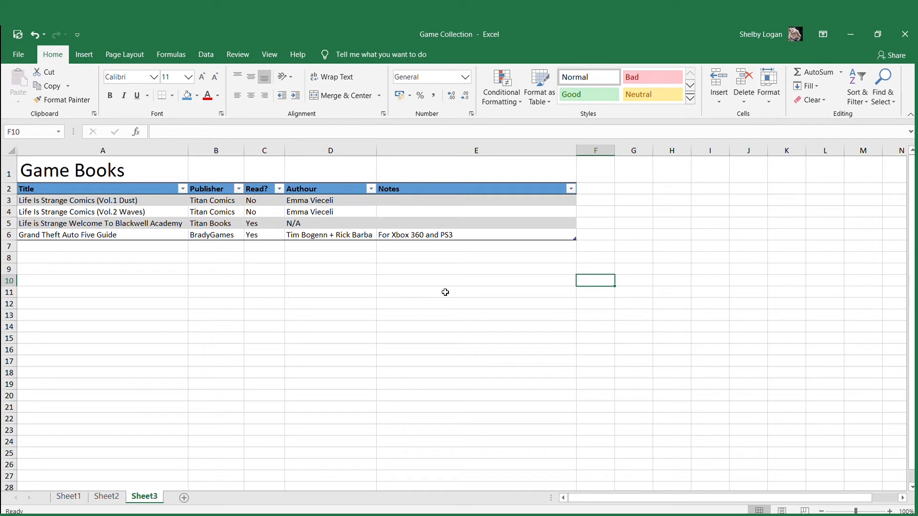
Step: Enter the label Total in cell A10 below the game books table
click(154, 247)
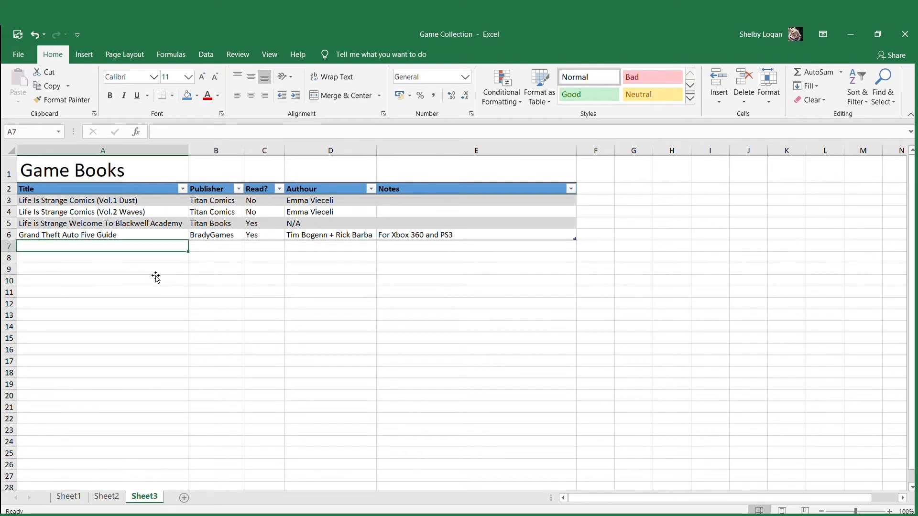
double_click(151, 282)
text(Total)
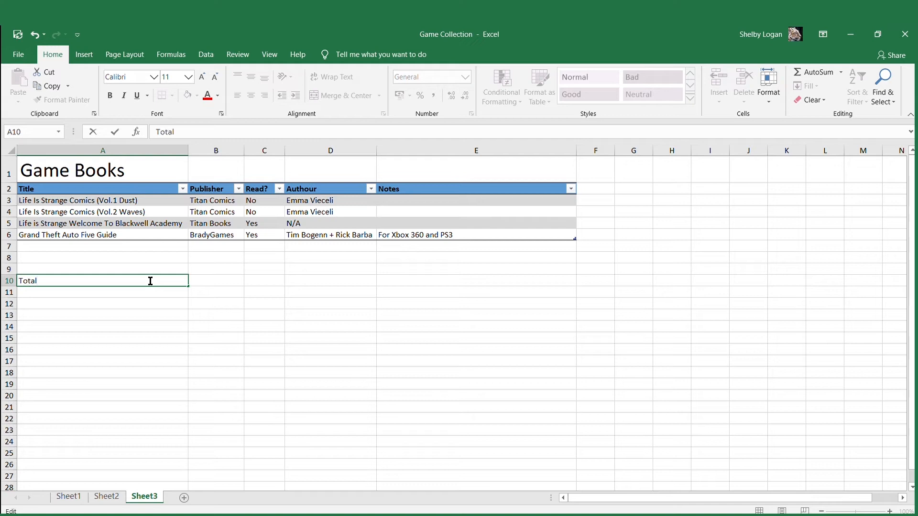
click(212, 292)
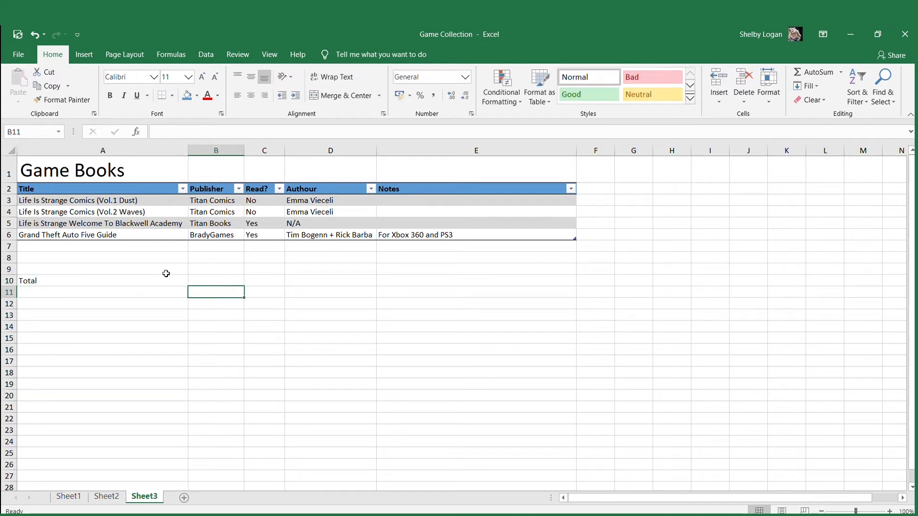
Step: Enter the formula =ROWS(Table4) in cell B10 to count the books in the table
double_click(202, 280)
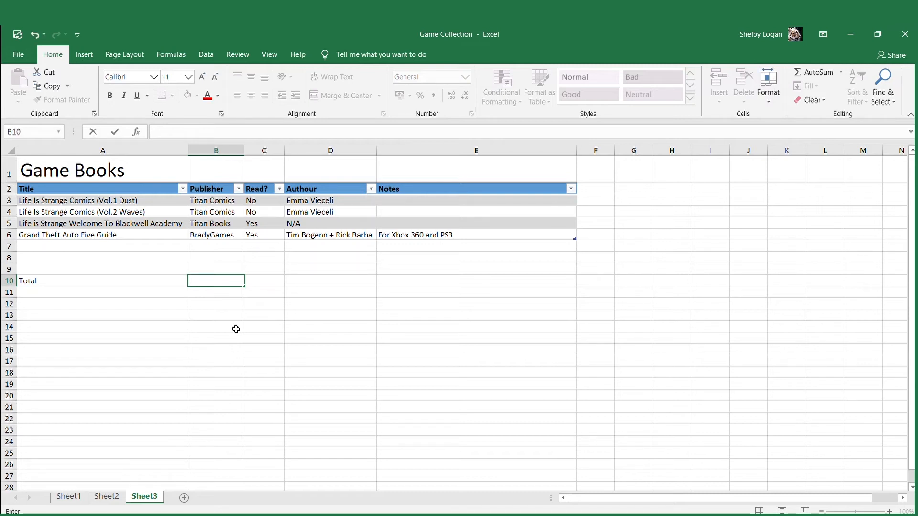
text(=)
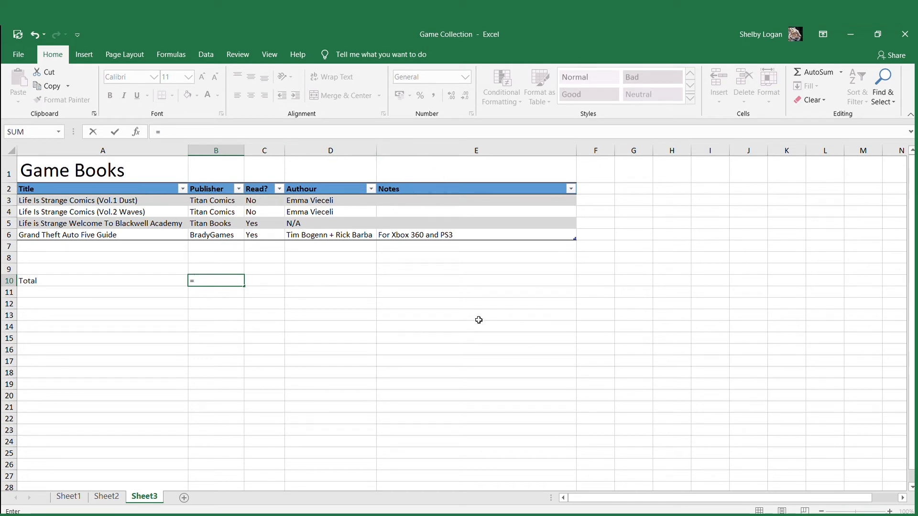
text(ROWS(Tab)
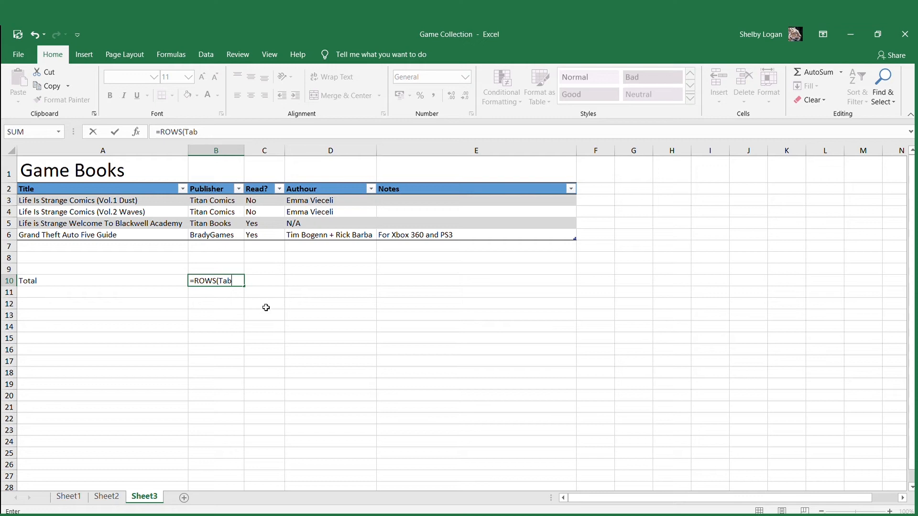
key(Tab)
click(243, 318)
click(226, 282)
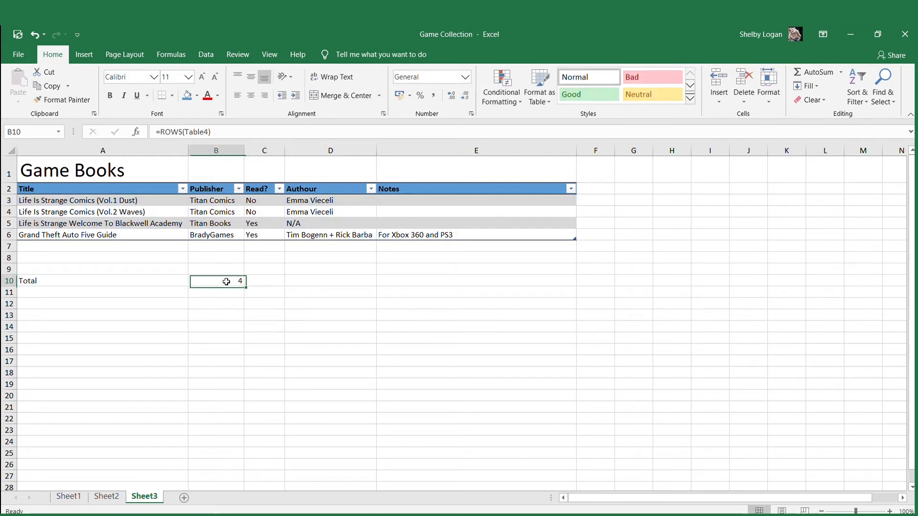
Step: Test the total by extending the table down to row 8, and shrink it back to row 6
click(319, 305)
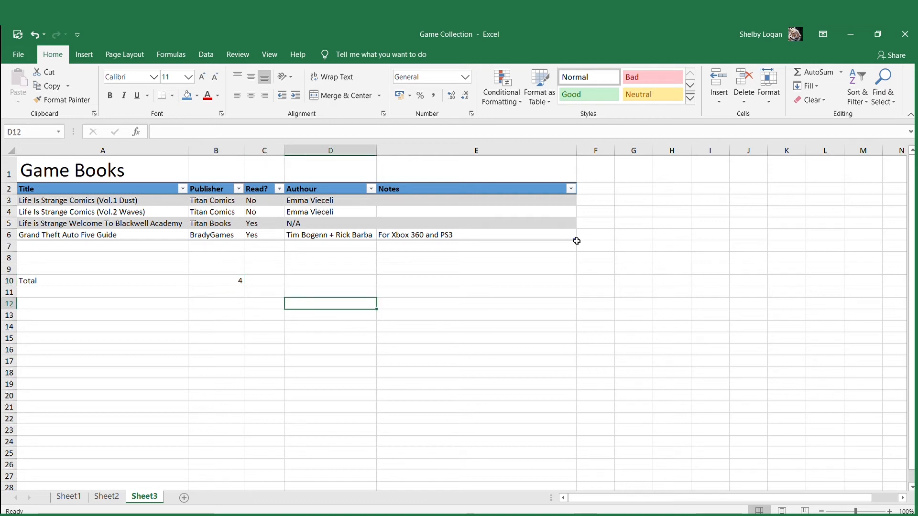
drag(578, 248, 575, 262)
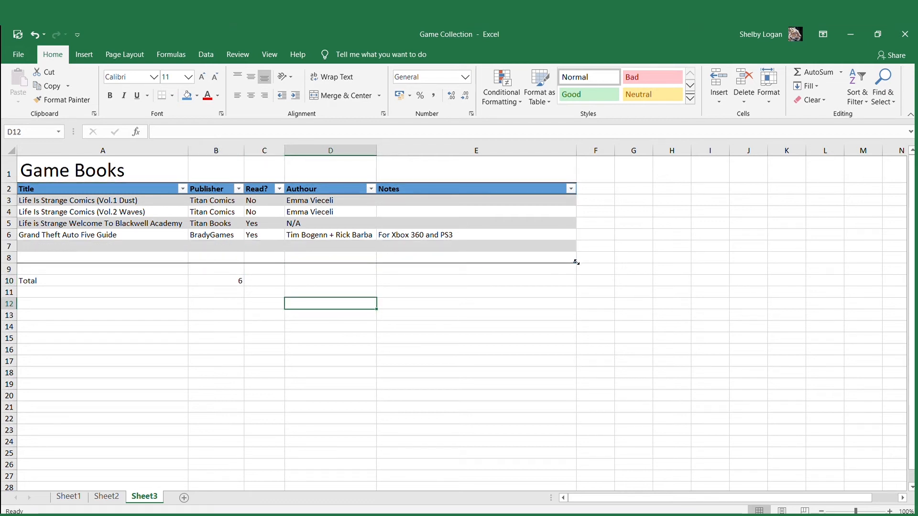
click(516, 266)
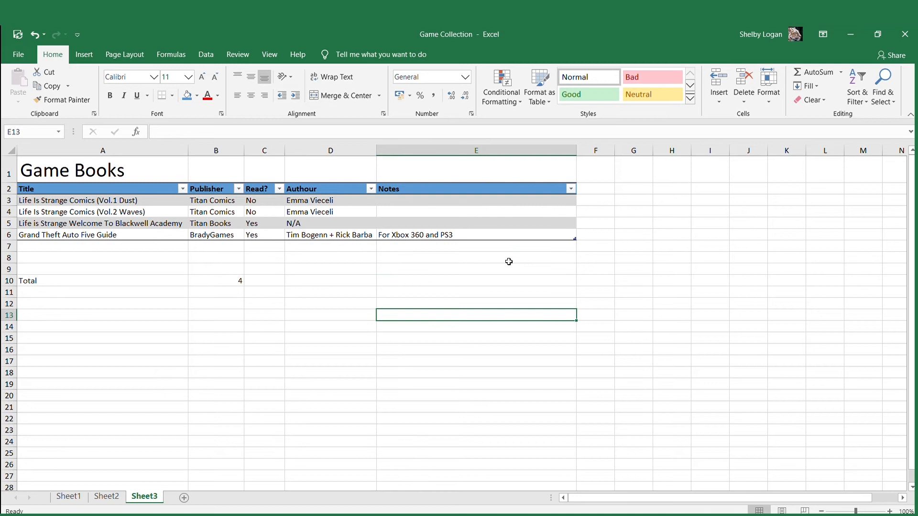
click(498, 250)
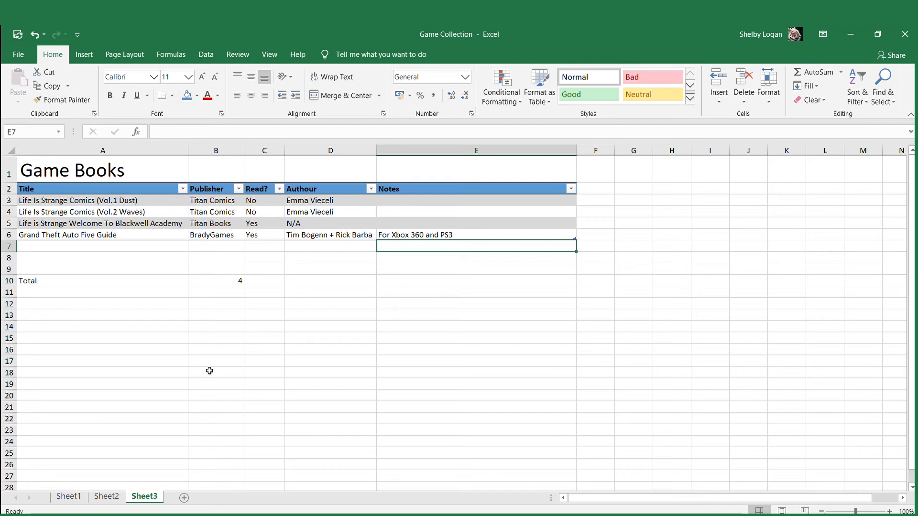
Step: Switch through Sheet2 to Sheet1 to view the total games count below the games list
click(106, 497)
click(71, 497)
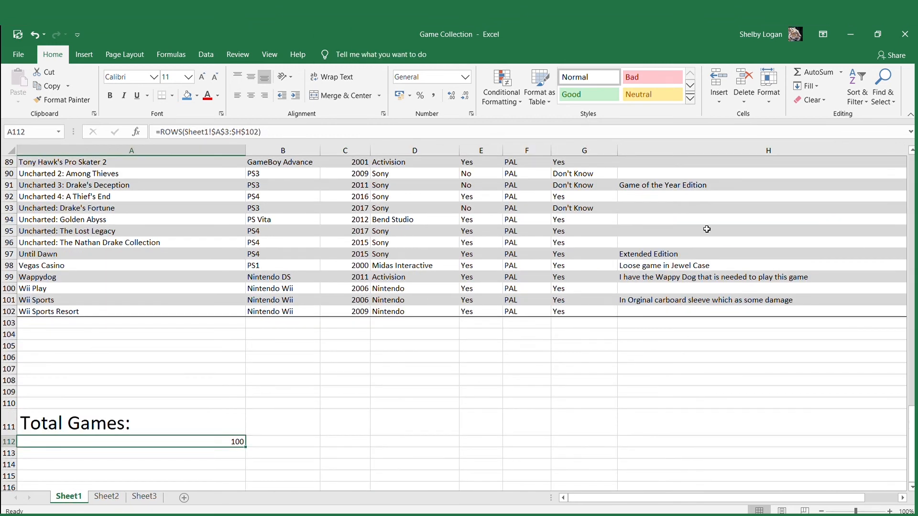